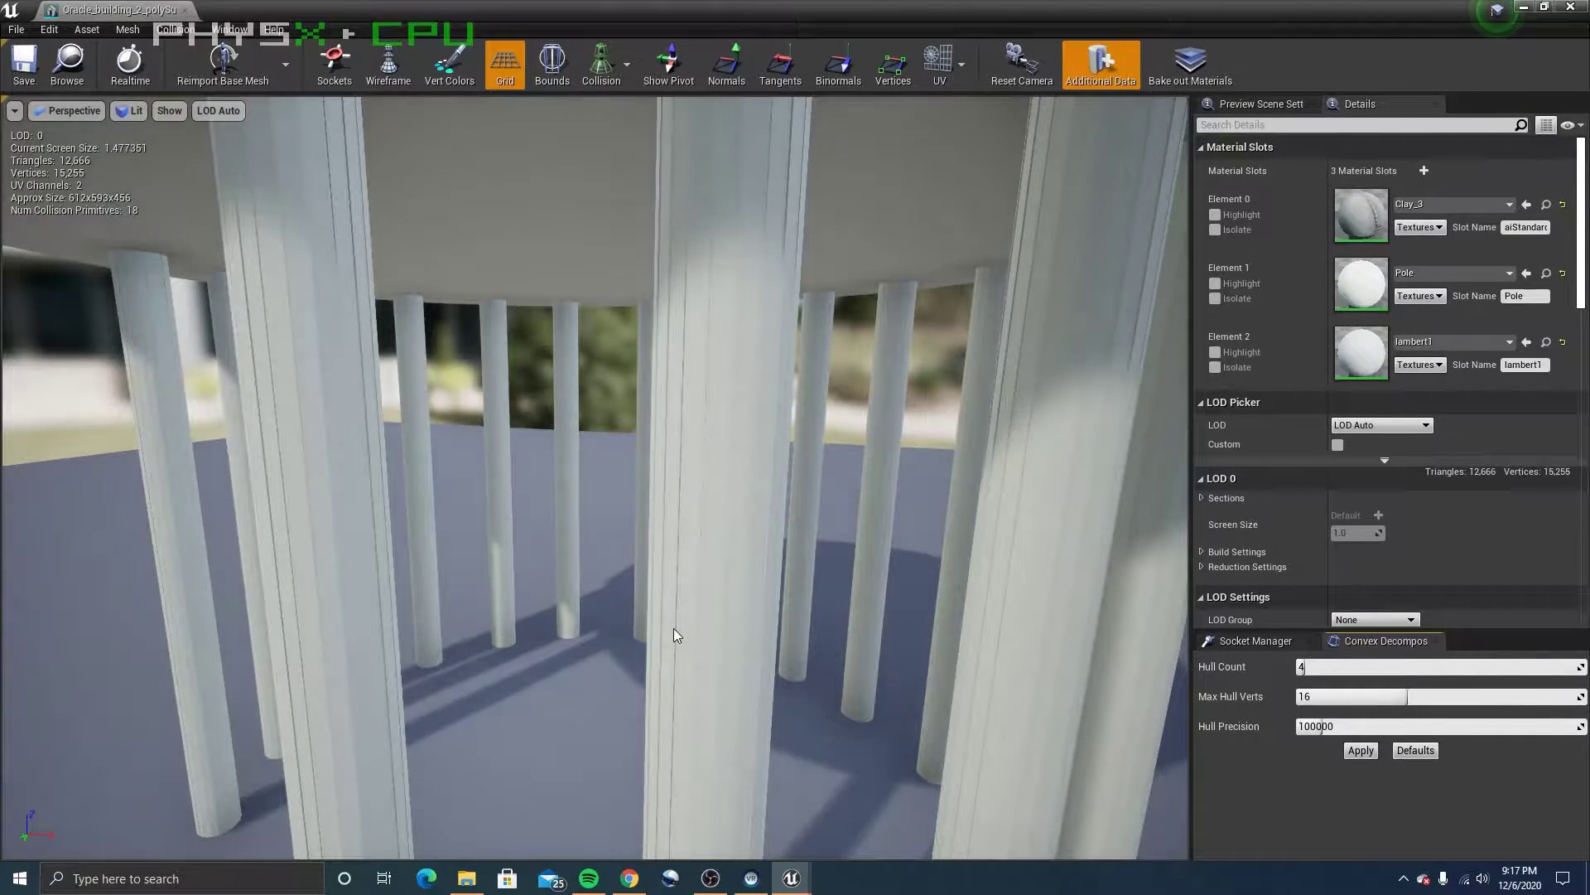
scroll(673, 629, down, 5)
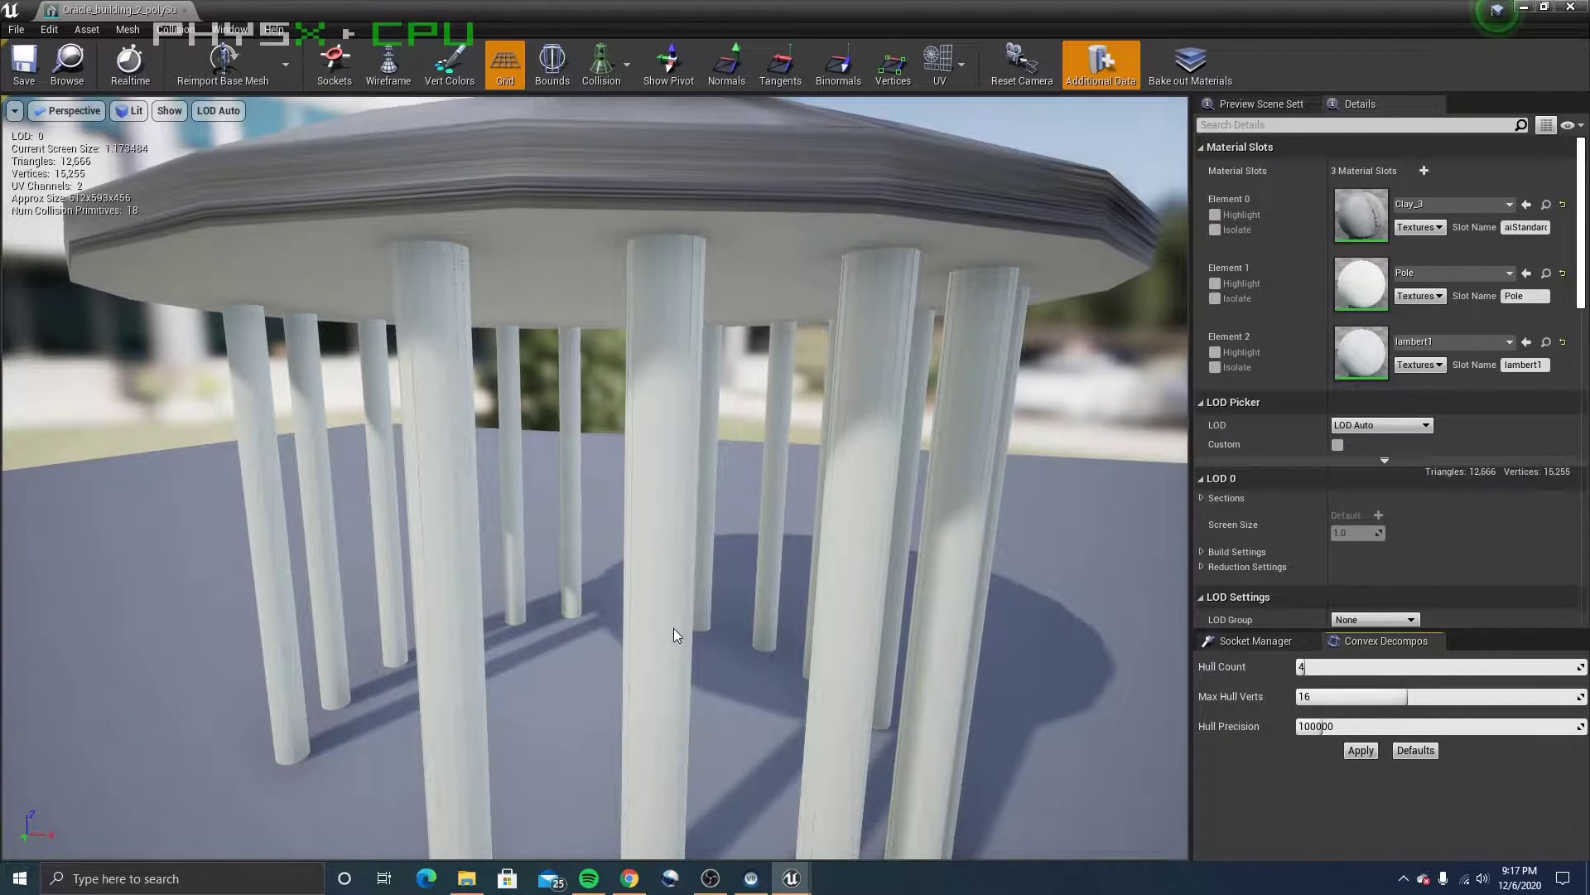
Step: Enable Simple Collision on the pavilion mesh and orbit to inspect it and the pot mesh
mouse_move(339, 598)
mouse_down()
mouse_move(374, 547)
mouse_move(423, 547)
mouse_up()
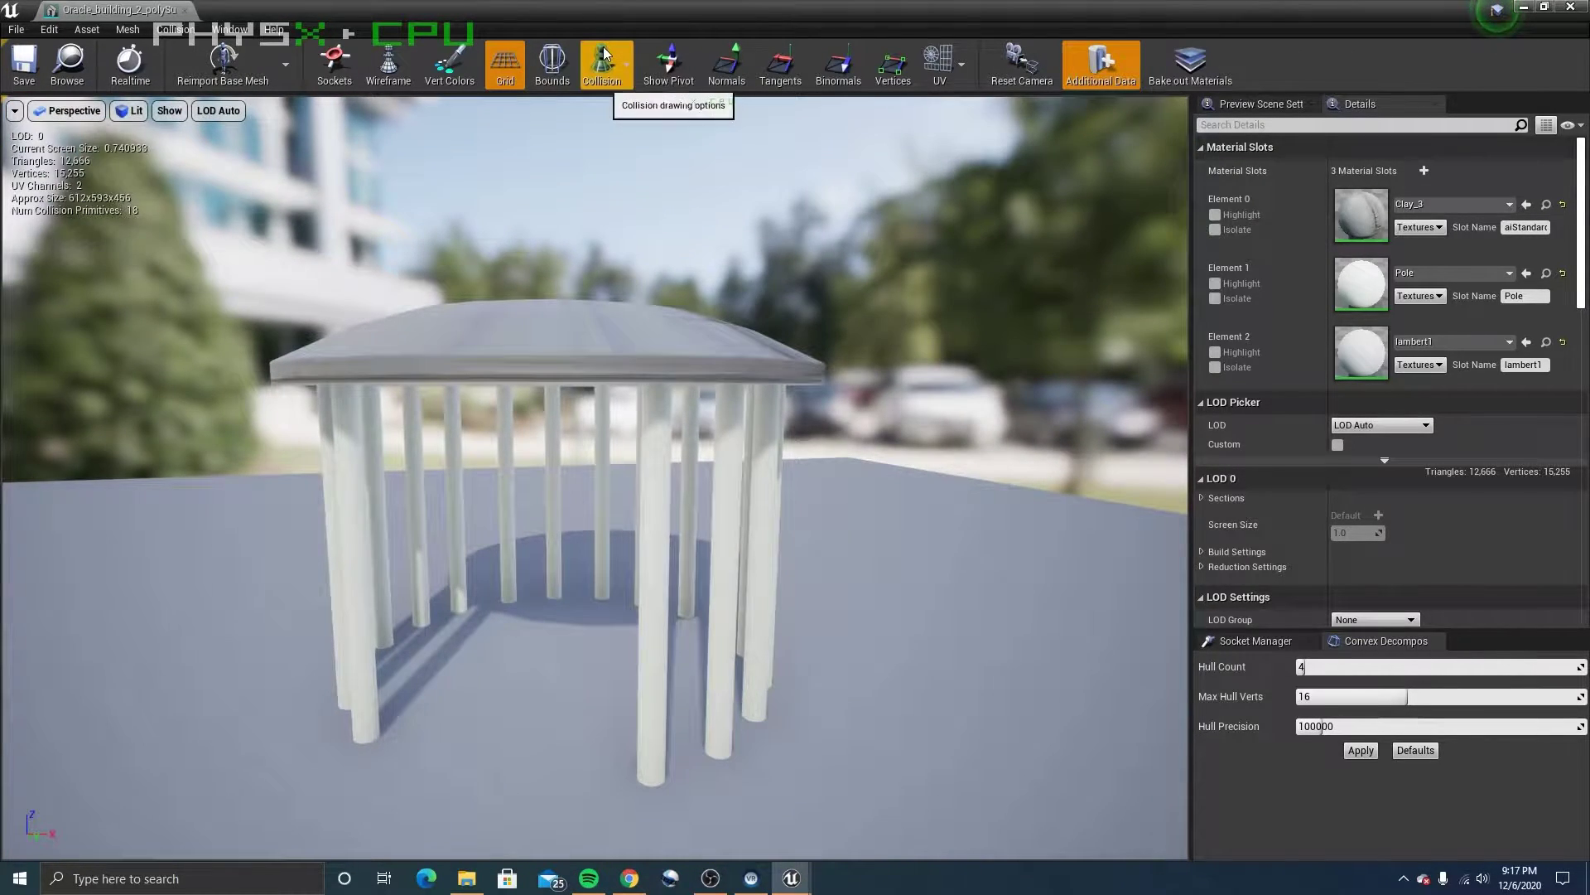
click(618, 113)
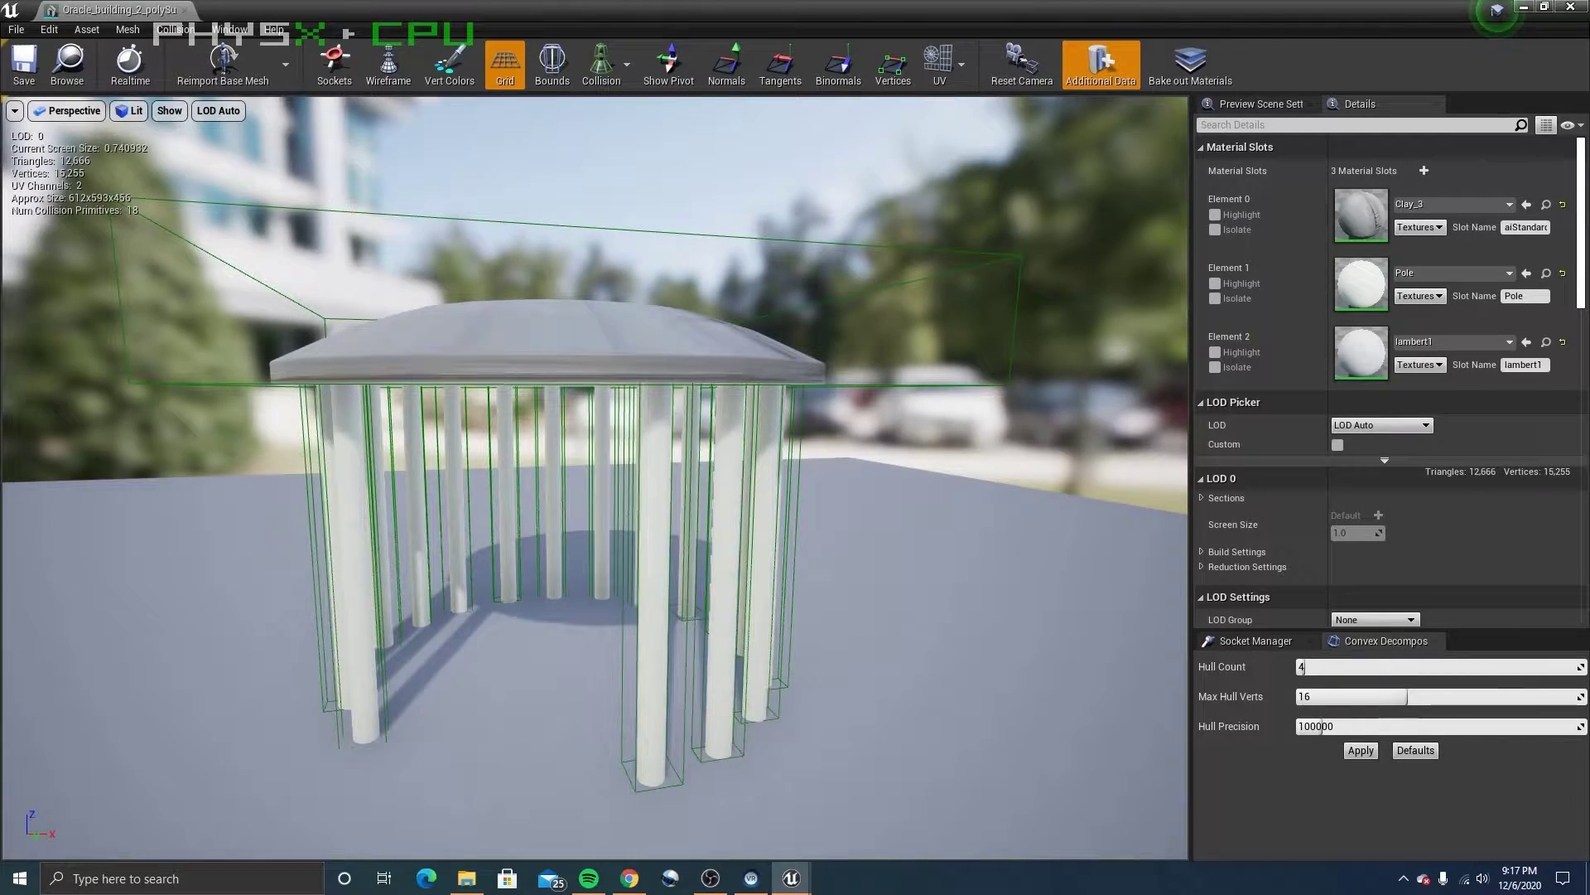
drag(423, 547, 547, 547)
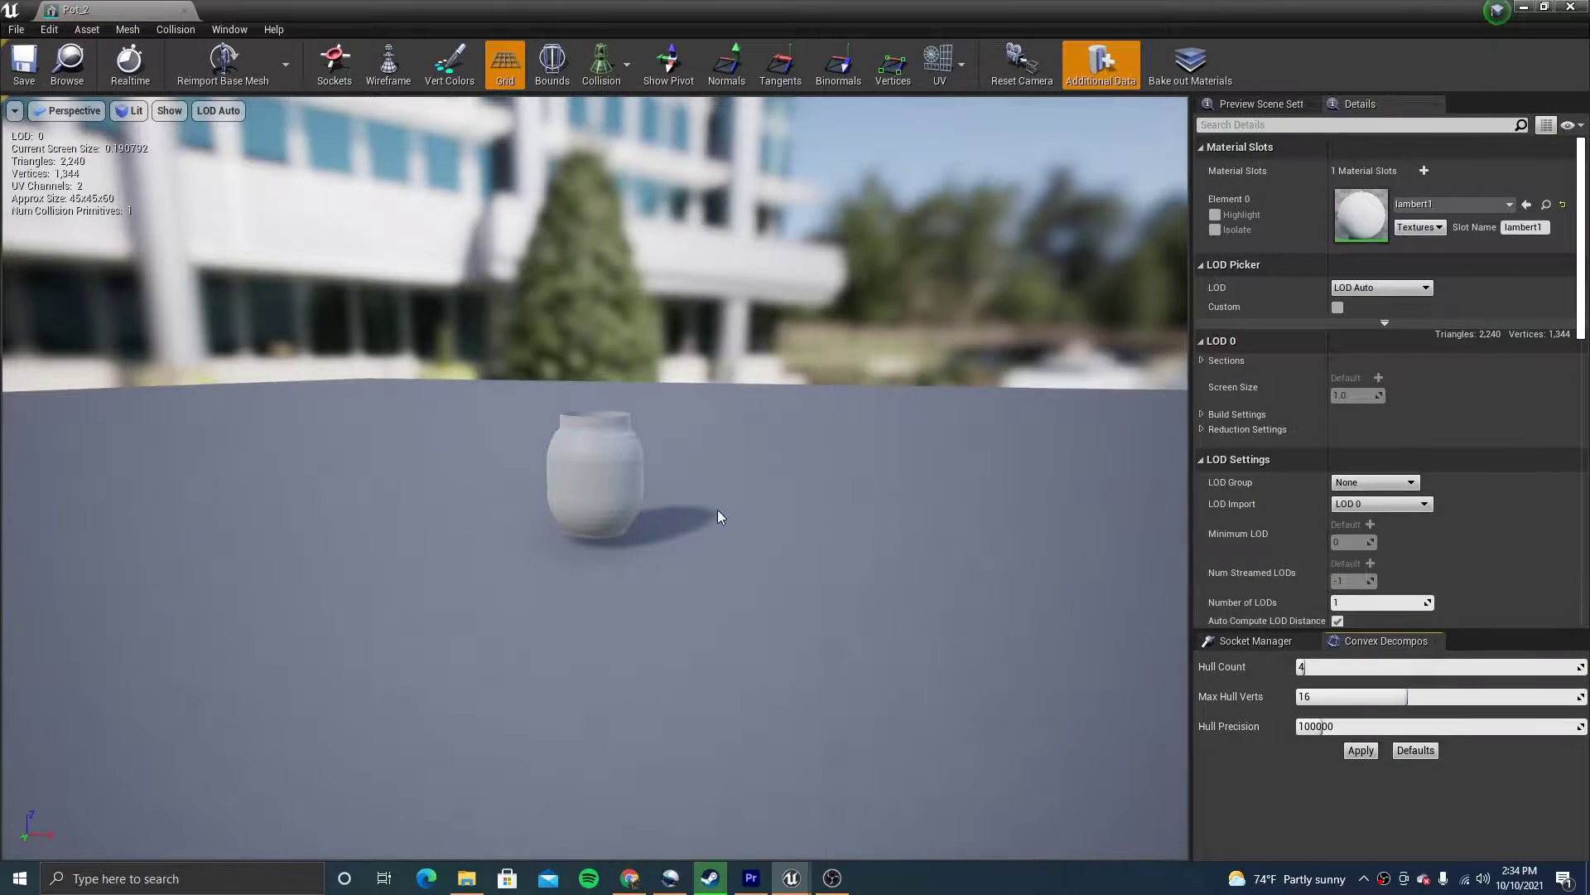
drag(621, 560, 720, 559)
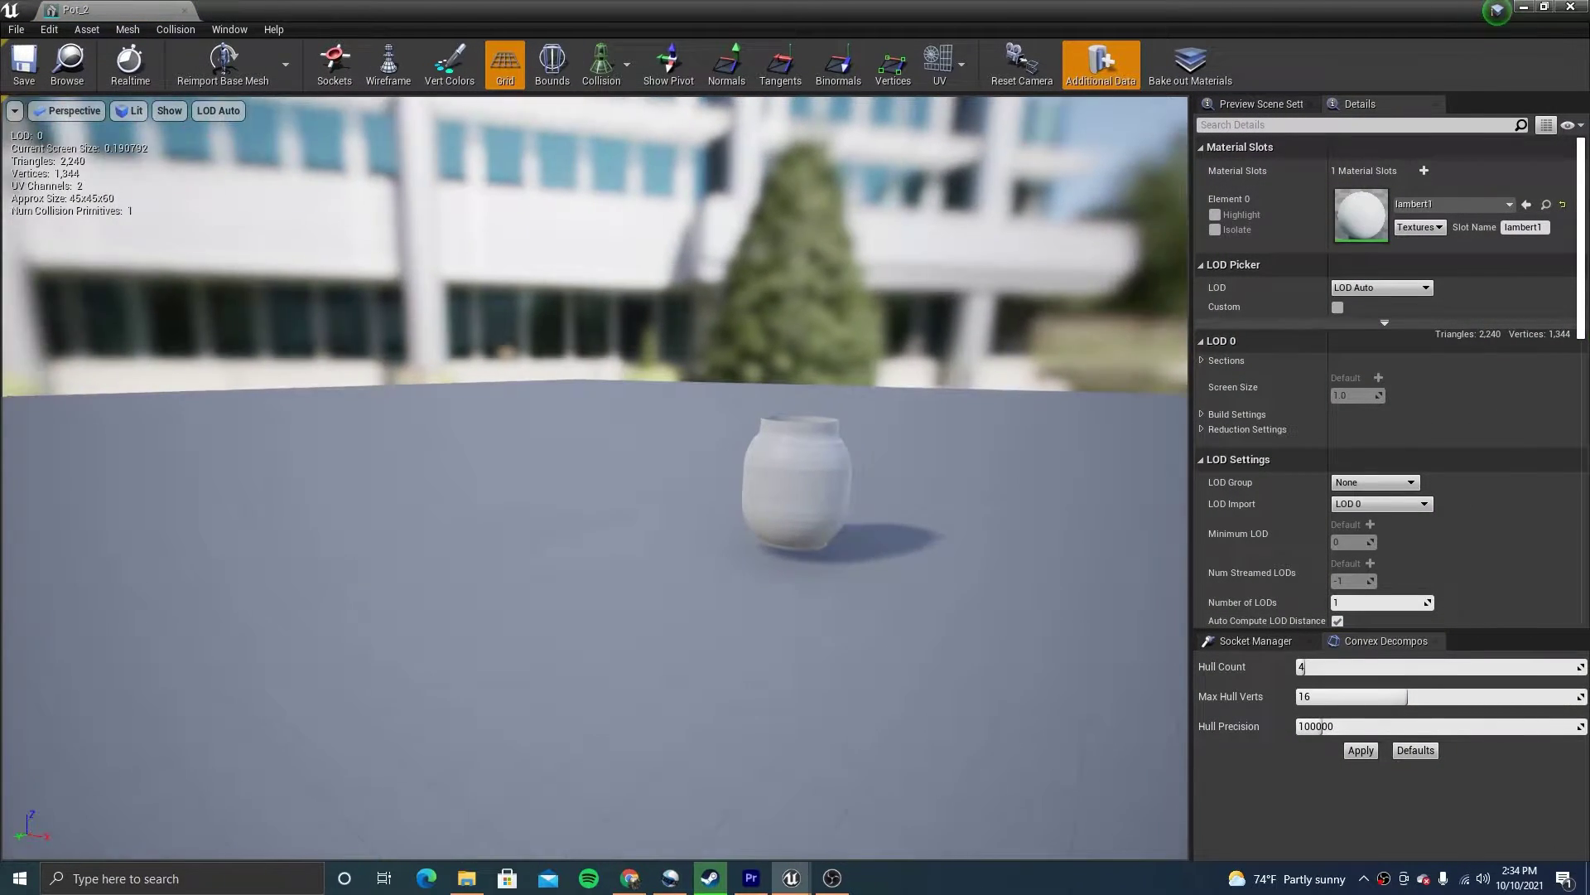
drag(796, 497, 679, 497)
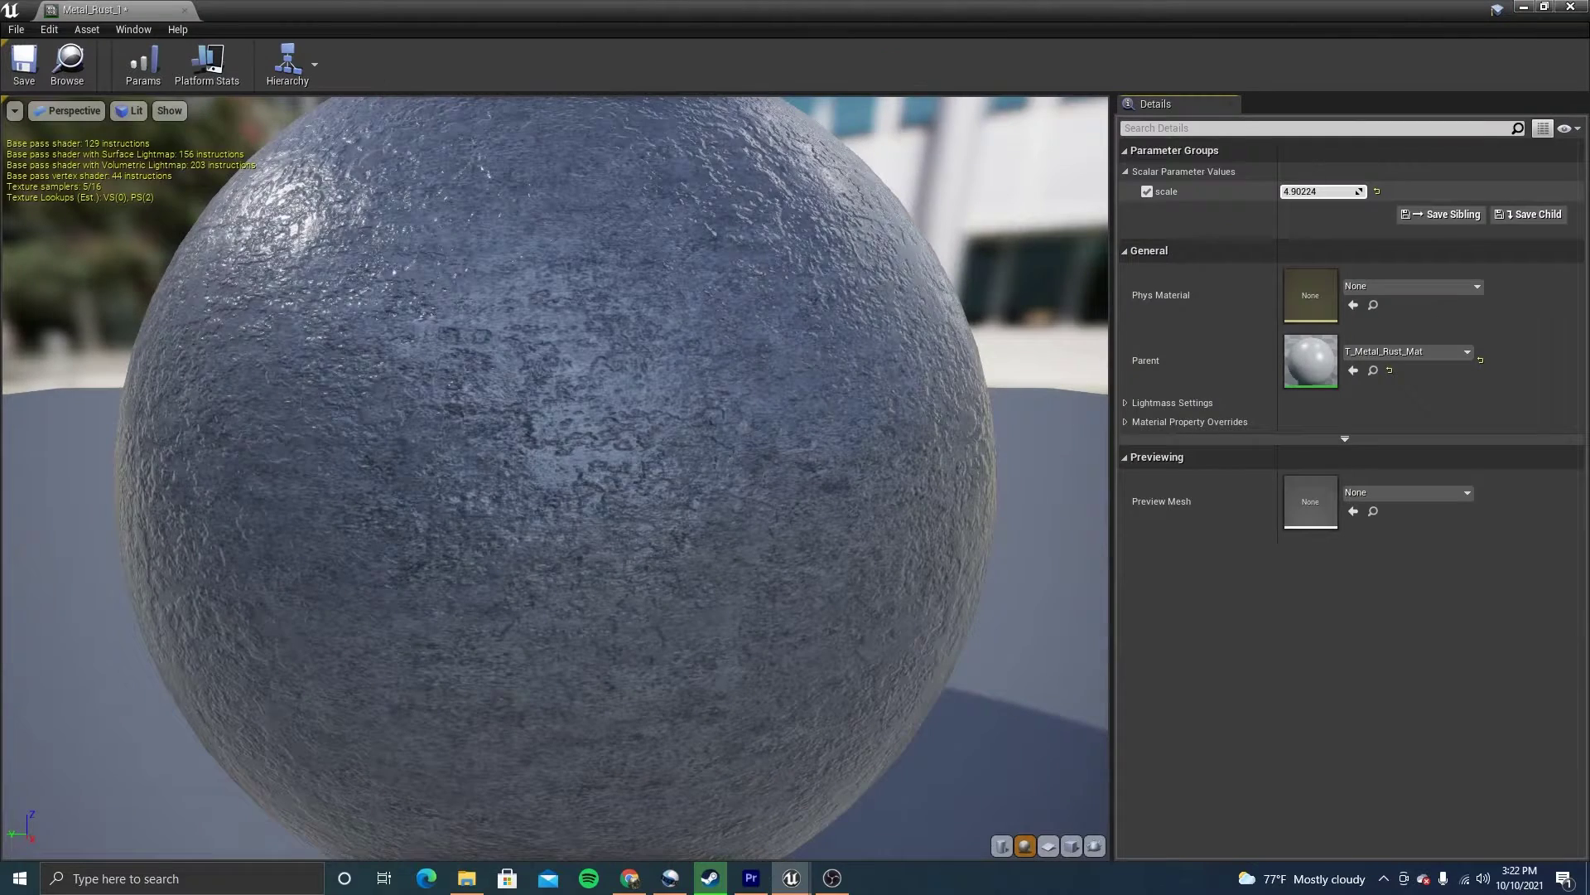
Step: Open parent material T_Metal_Rust_Mat and pan to the TexCoord, Multiply and scale nodes
double_click(1314, 370)
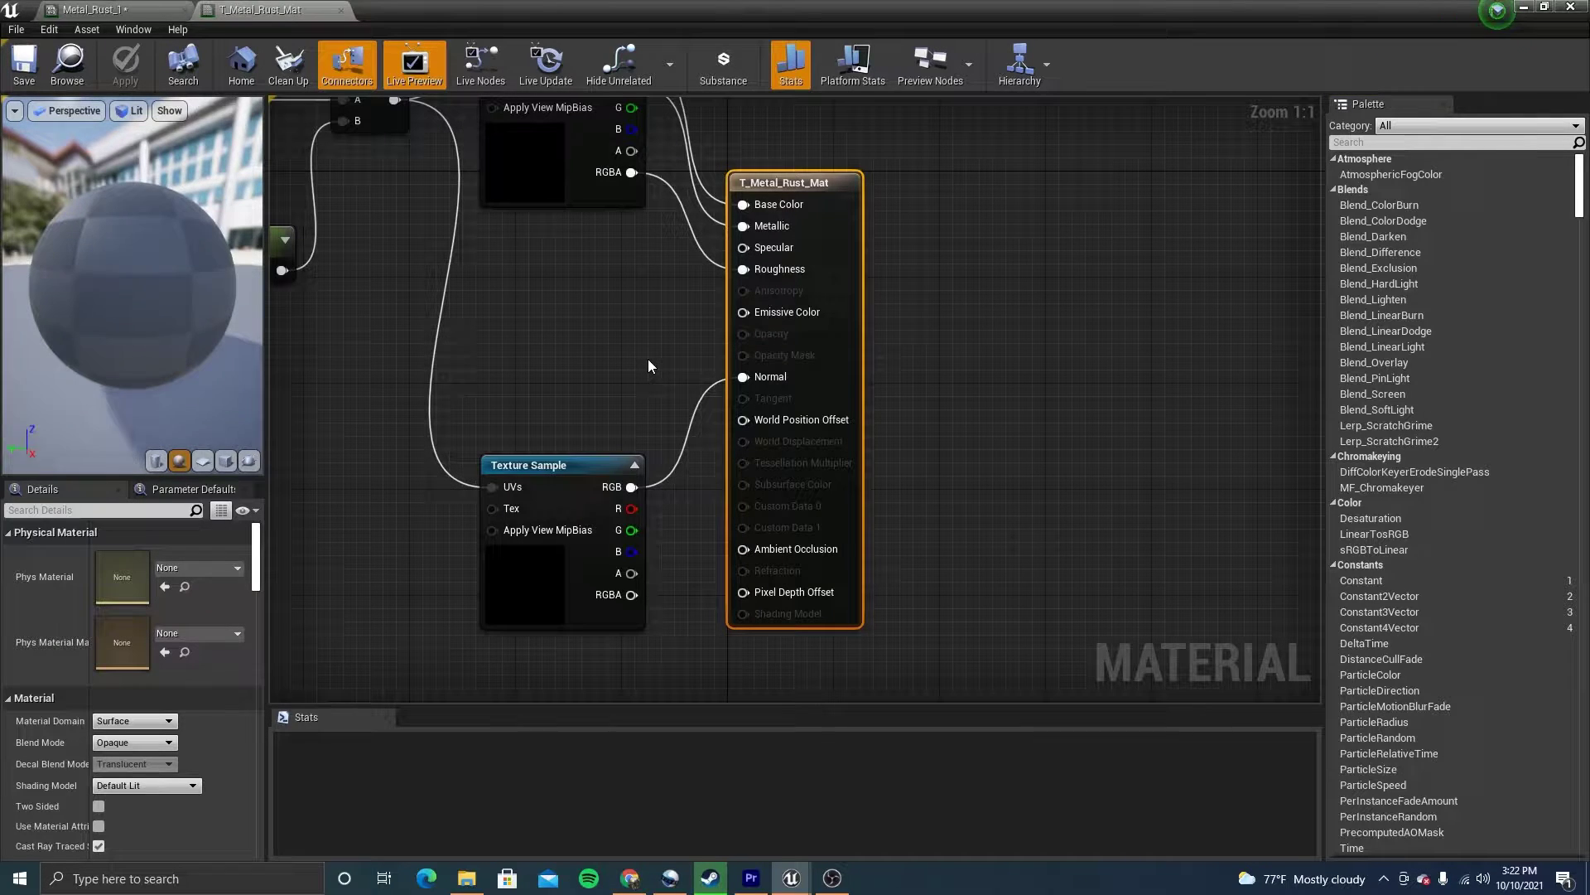
click(642, 299)
mouse_move(642, 298)
right_down()
mouse_move(926, 416)
mouse_move(857, 370)
right_up()
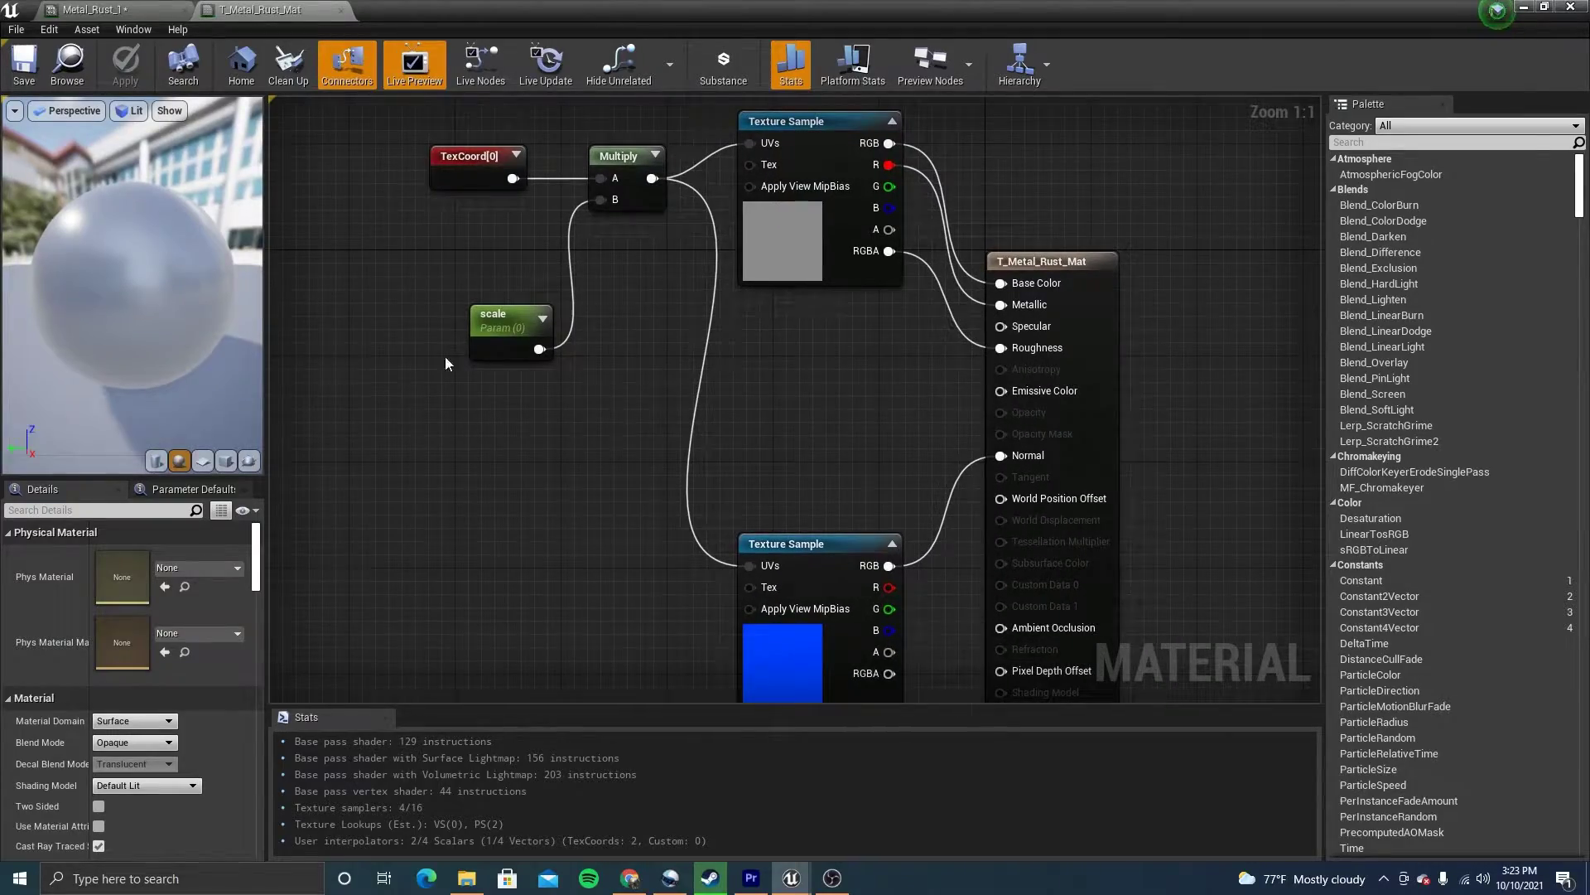